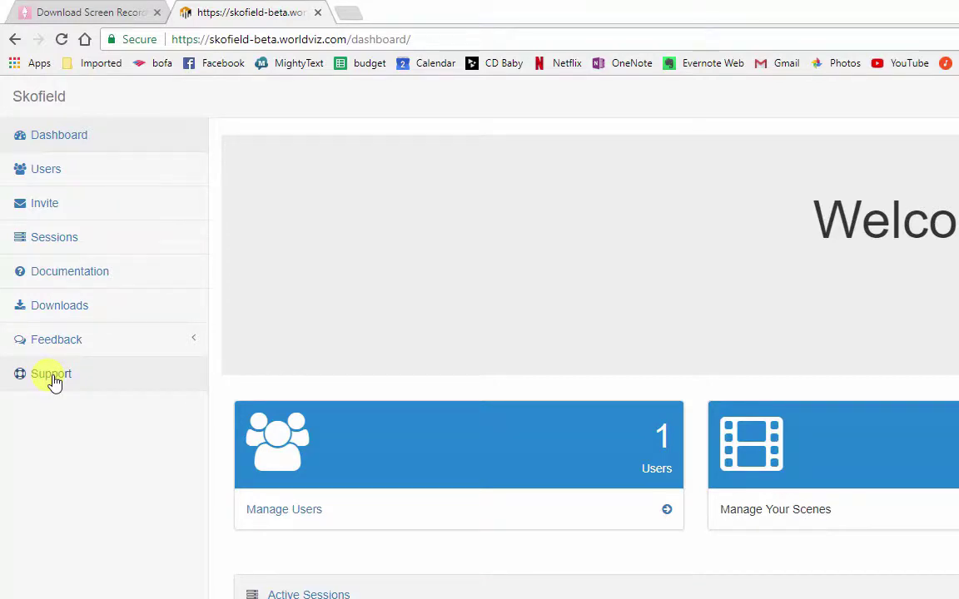
# Open Downloads and review the Presentation Designer installers, listed up to version 0.3.0
pyautogui.click(60, 305)
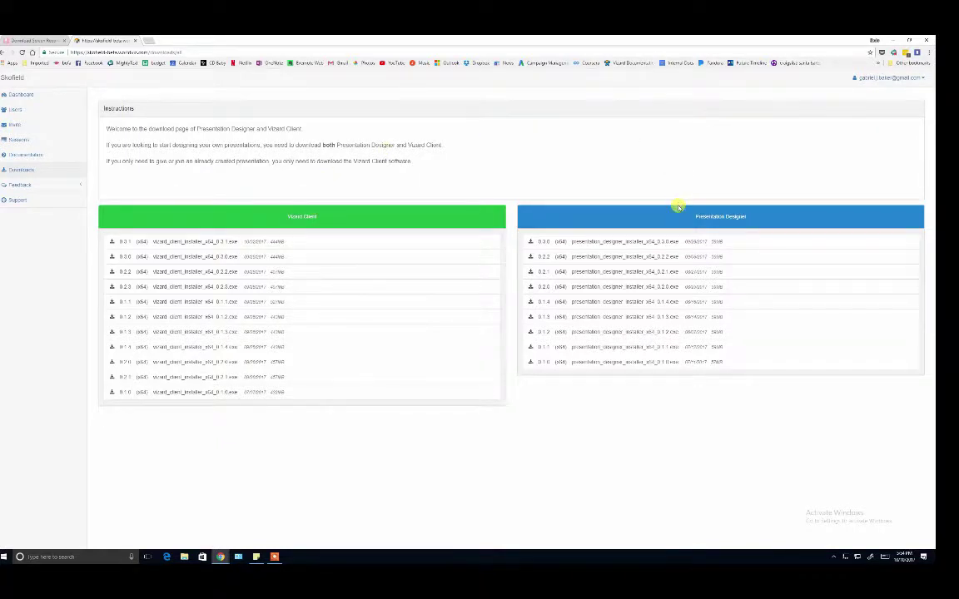
pyautogui.click(665, 213)
pyautogui.click(665, 212)
pyautogui.click(652, 221)
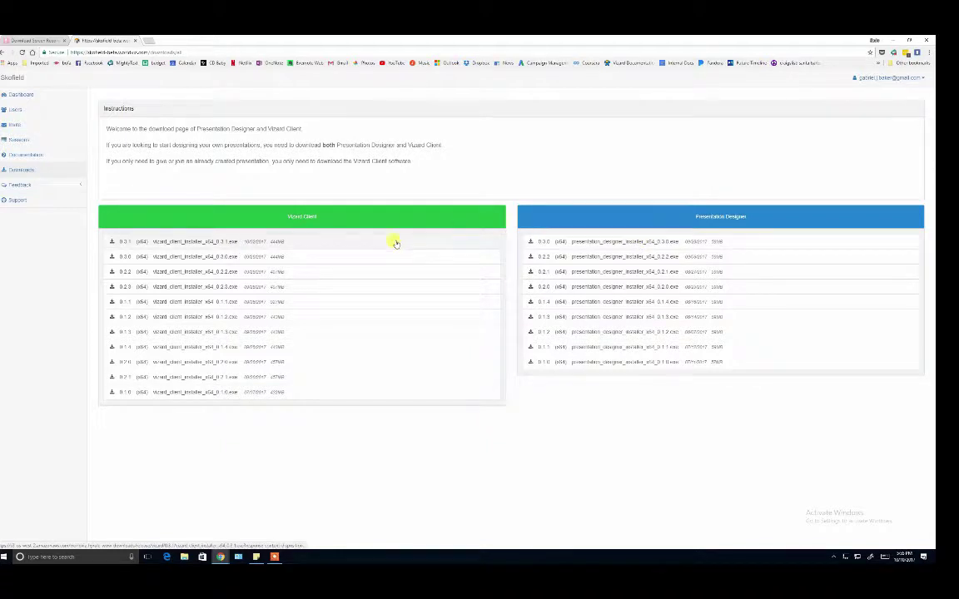
# Go from Documentation through Getting started to the 'Making your first presentation' tutorial
pyautogui.click(48, 157)
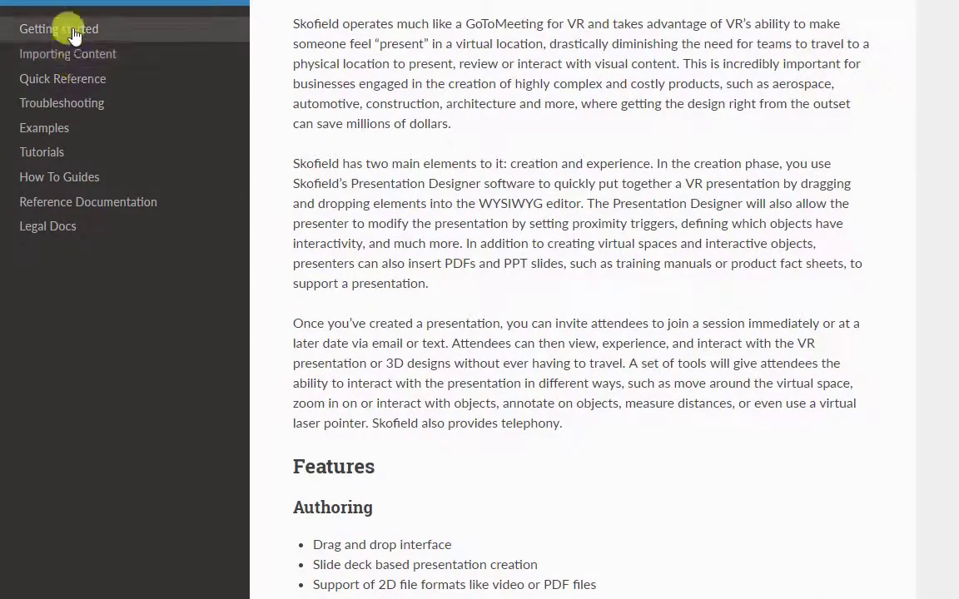
pyautogui.click(73, 31)
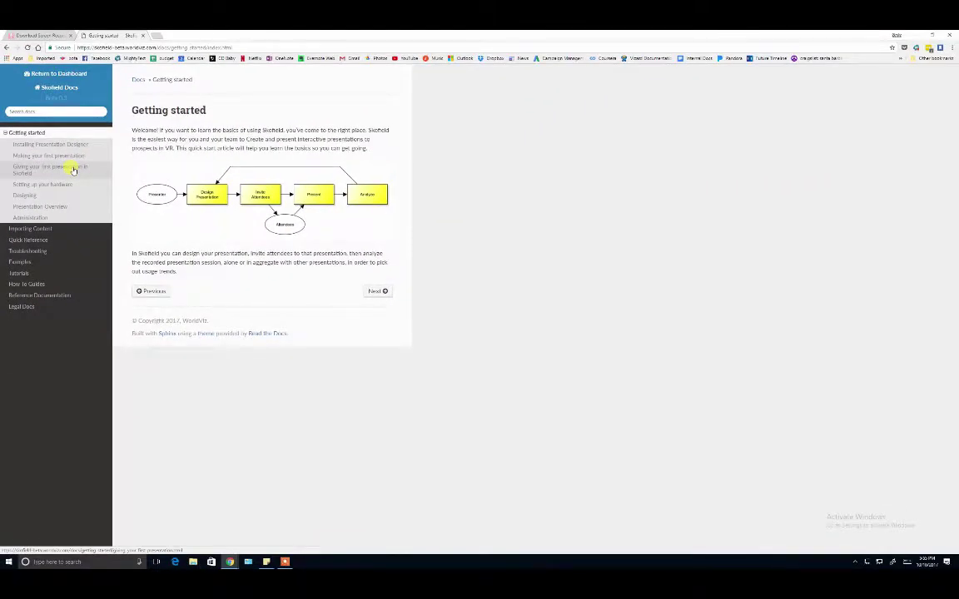
pyautogui.click(377, 290)
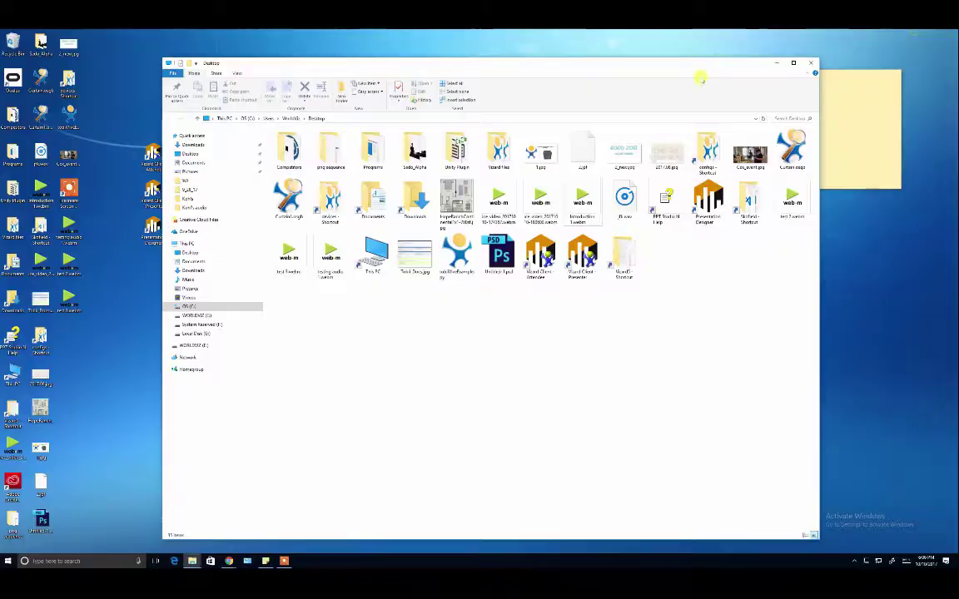
# Launch Presentation Designer from its desktop shortcut
pyautogui.click(777, 62)
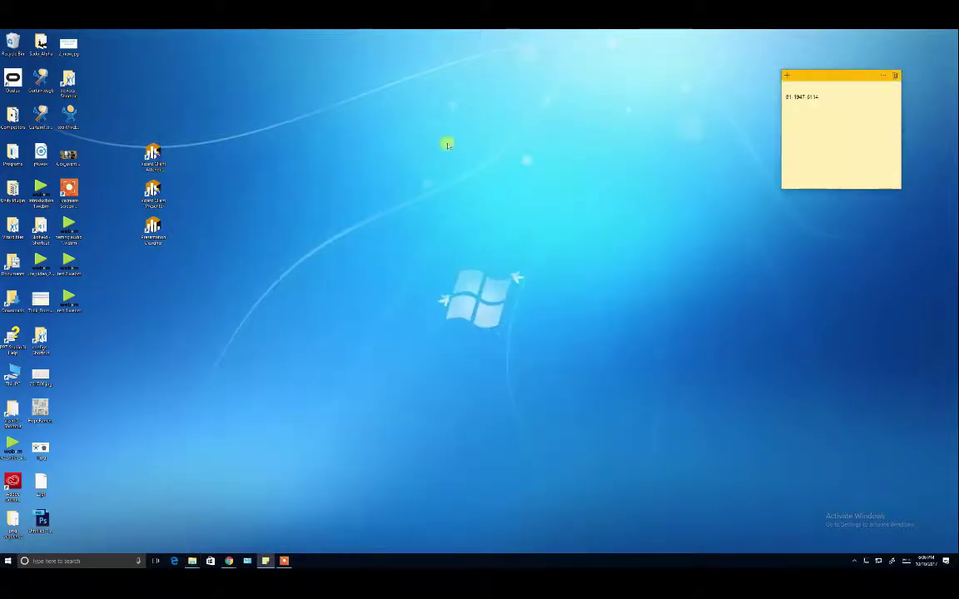
pyautogui.click(146, 235)
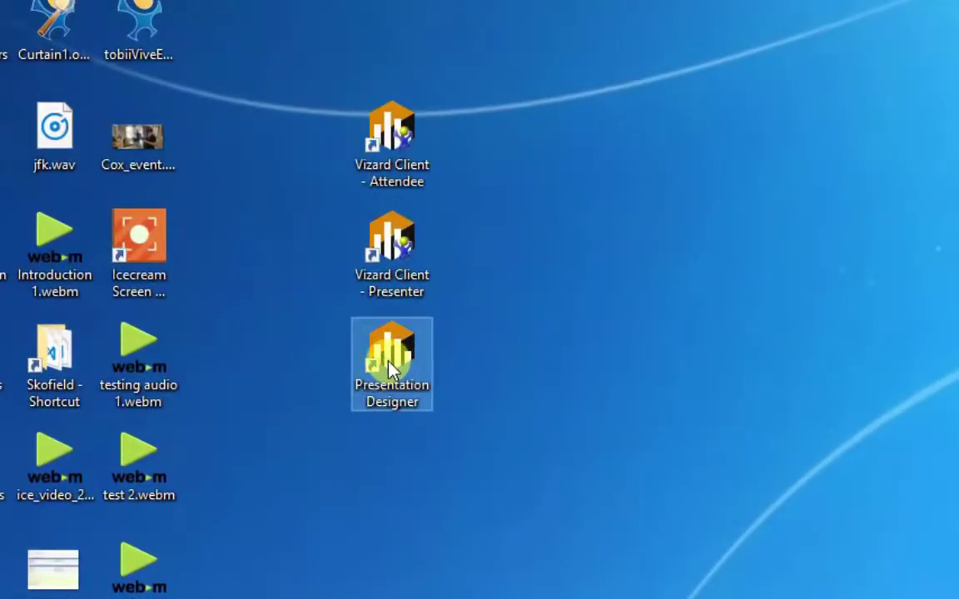
pyautogui.doubleClick(391, 387)
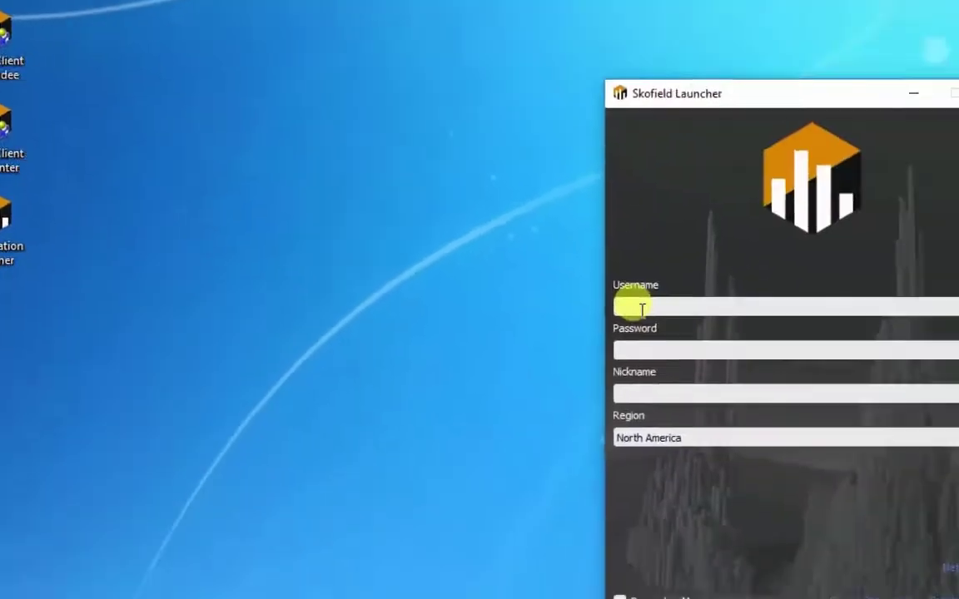
# Enter the account's e-mail username and password in the launcher sign-in form
pyautogui.click(327, 216)
pyautogui.write('baker@')
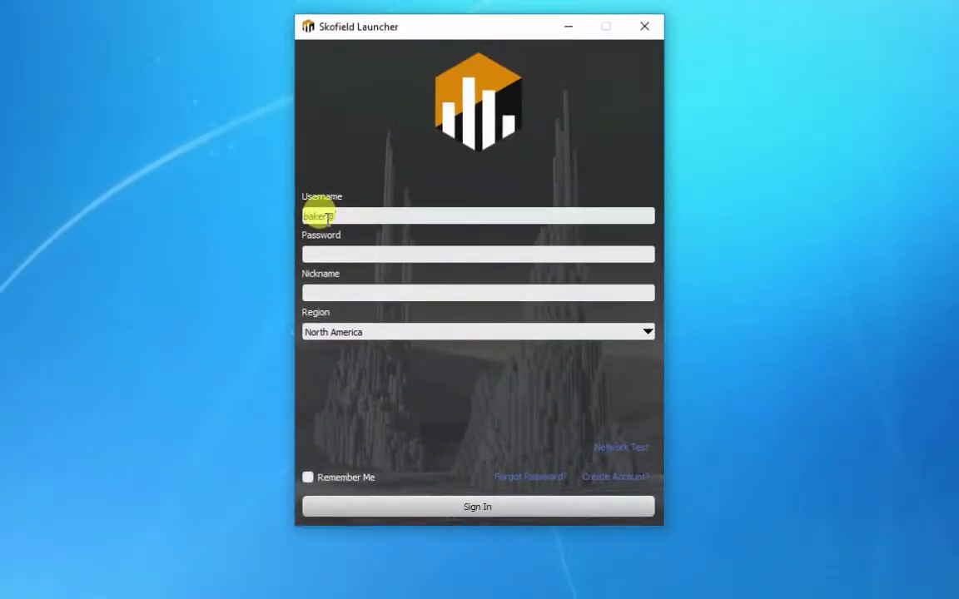
pyautogui.press('BackSpace')
pyautogui.press('BackSpace')
pyautogui.press('BackSpace')
pyautogui.press('BackSpace')
pyautogui.press('BackSpace')
pyautogui.press('BackSpace')
pyautogui.press('Tab')
pyautogui.write('•••••••••••••')
pyautogui.press('Tab')
# Enter a nickname and sign in so the client starts loading
pyautogui.write('Gabe')
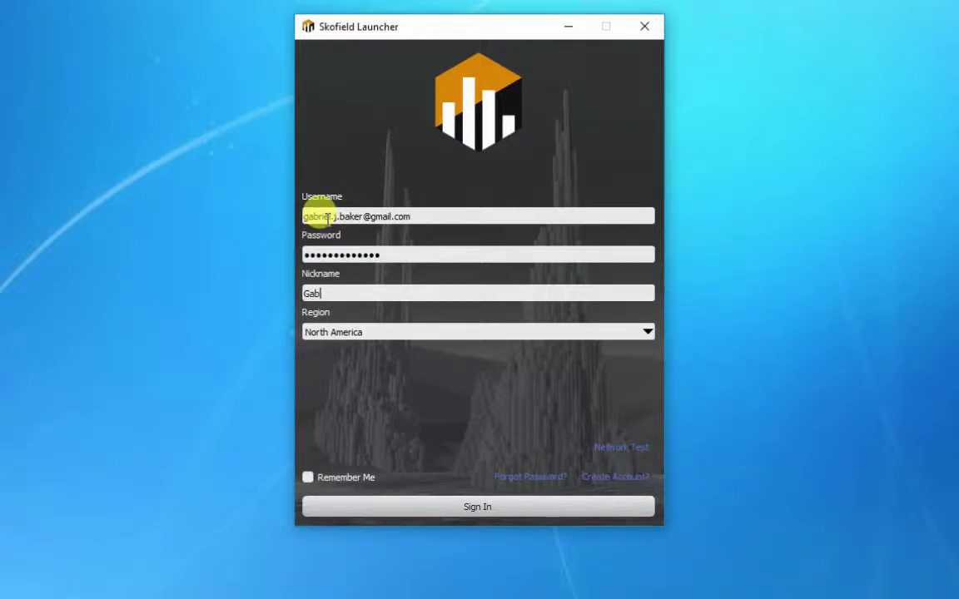
pyautogui.click(490, 511)
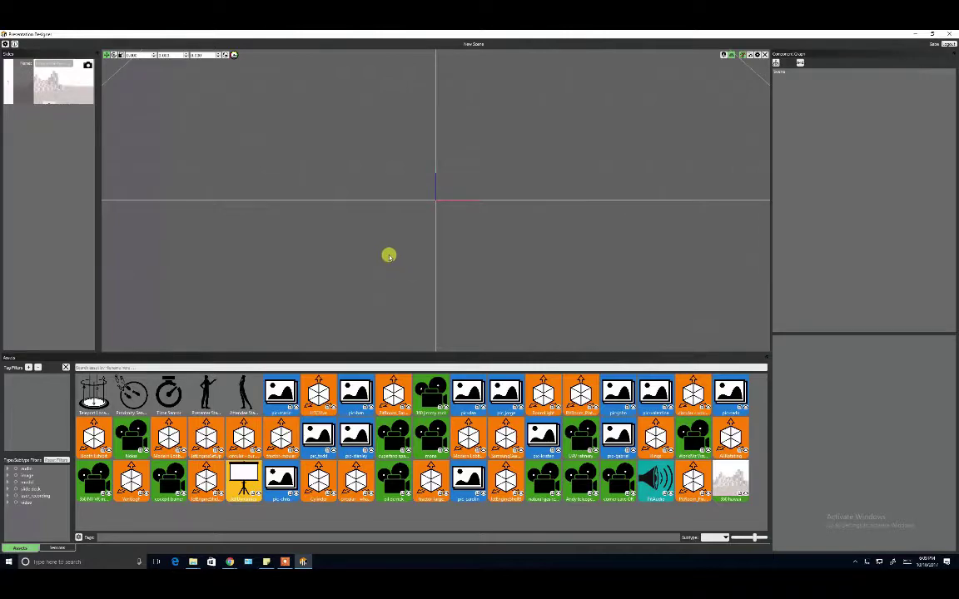
# Bring the Chrome documentation page back into view
pyautogui.moveTo(230, 560)
pyautogui.click(251, 527)
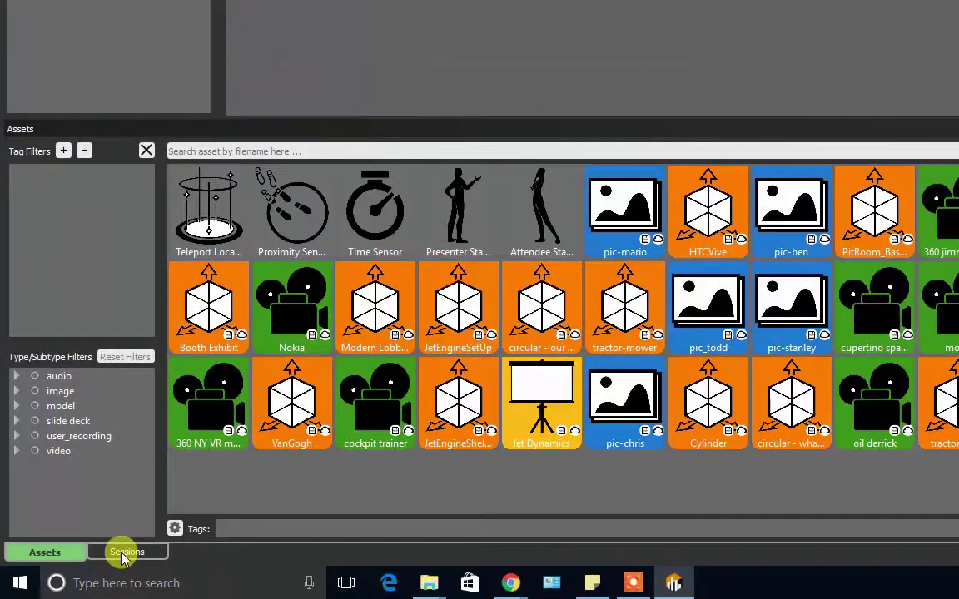
# From the Sessions tab, open the Presenter Session Creation form
pyautogui.click(54, 550)
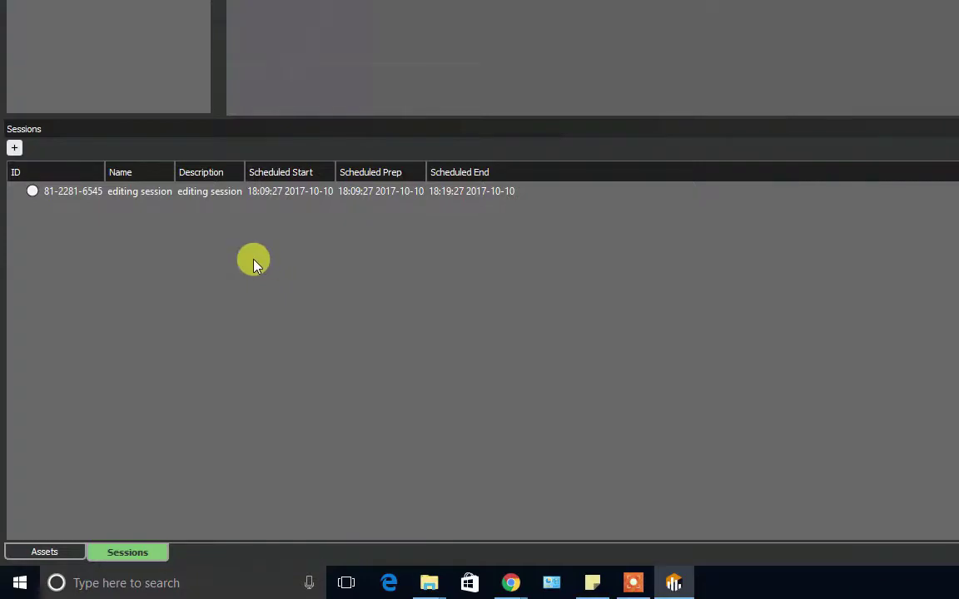
pyautogui.click(13, 151)
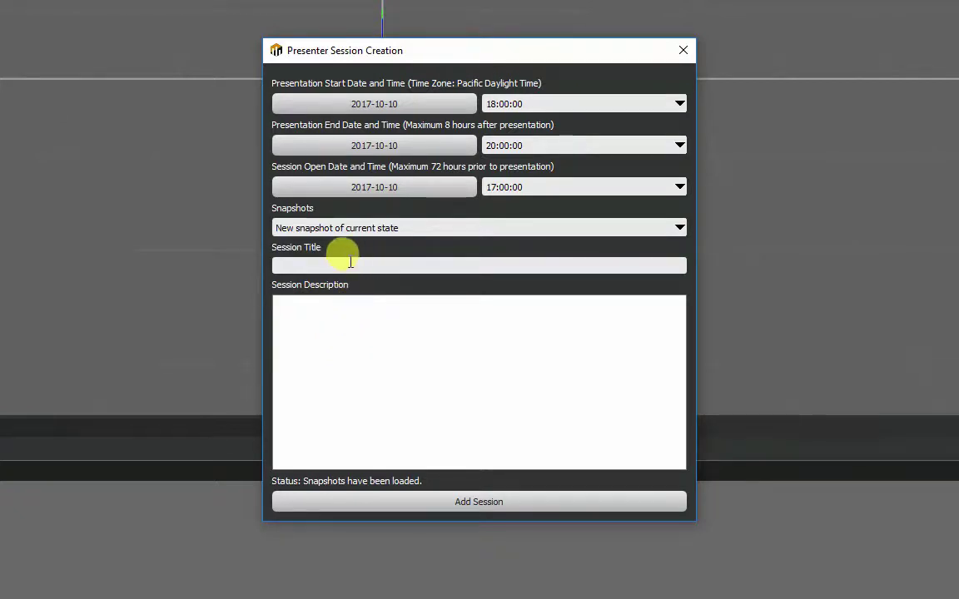
# Add 'Demo Session' described as 'Demo Tutorial Session' and select its row in the table
pyautogui.click(320, 260)
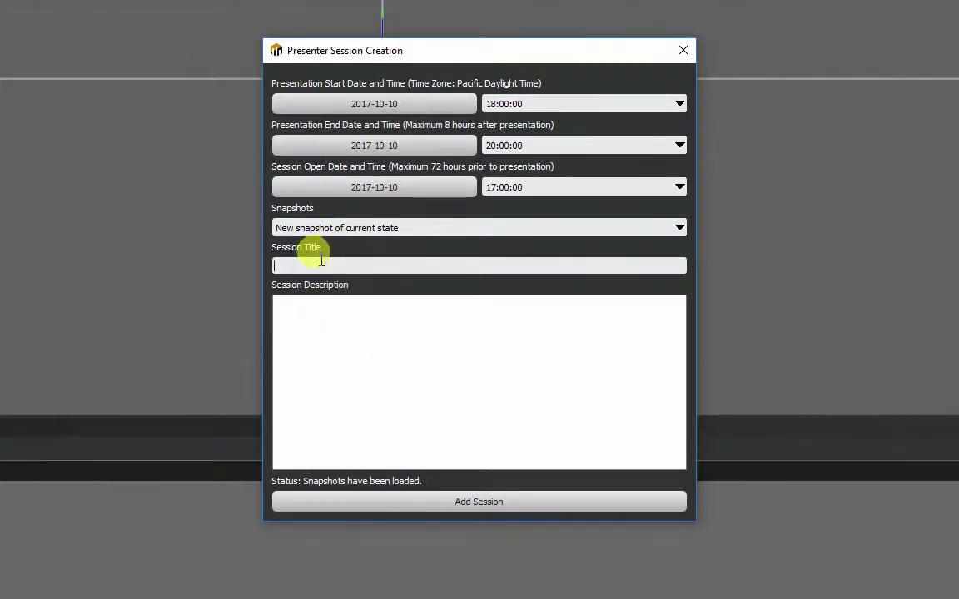
pyautogui.write('Demo Session')
pyautogui.click(346, 354)
pyautogui.write('Demo T')
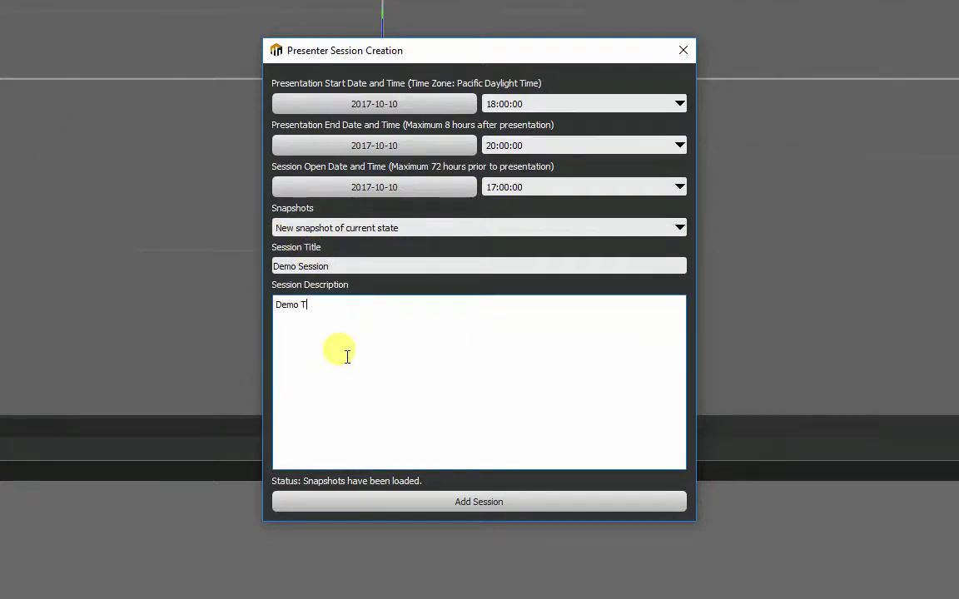
pyautogui.write('utorial Session')
pyautogui.click(471, 502)
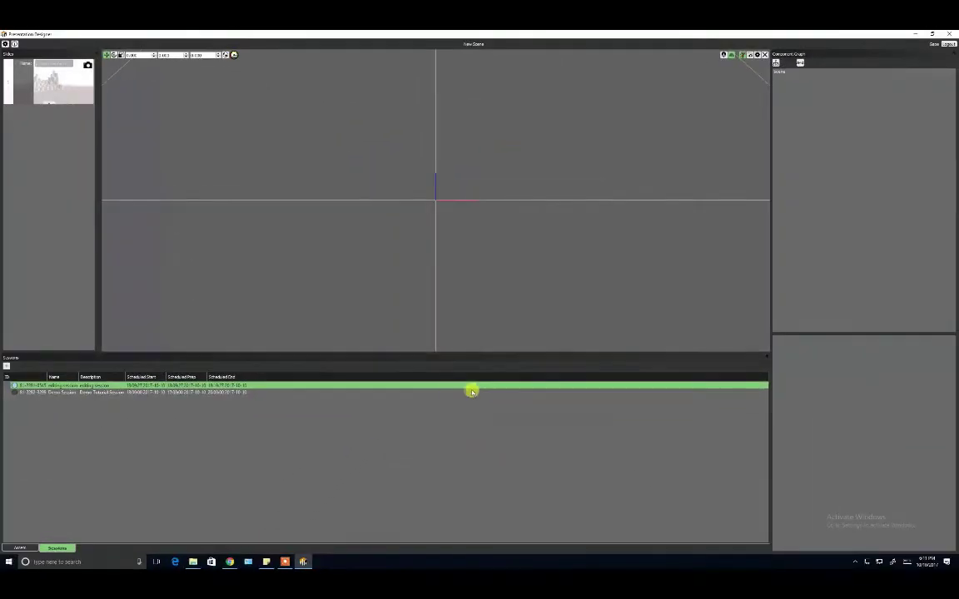
pyautogui.click(349, 392)
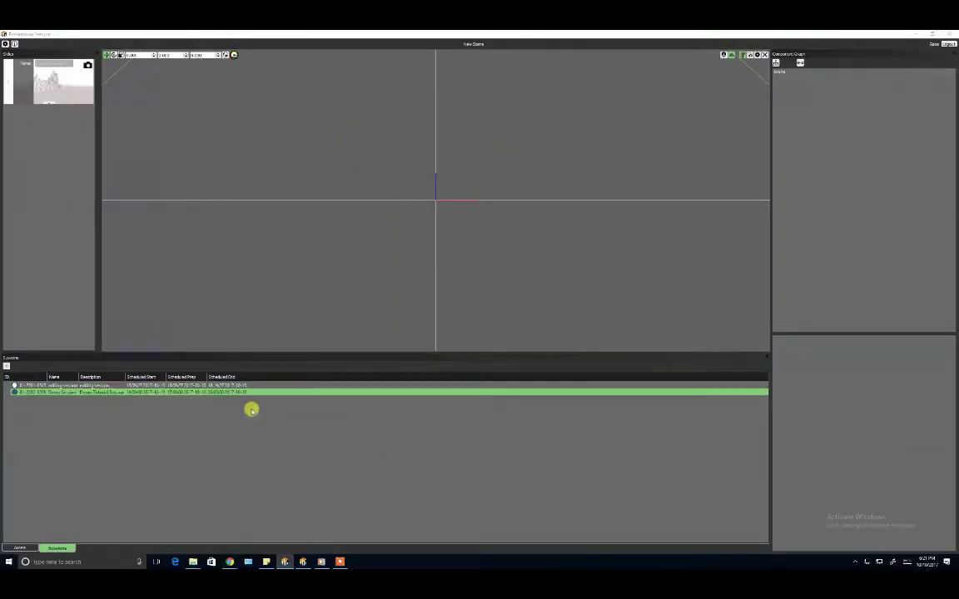
pyautogui.doubleClick(101, 392)
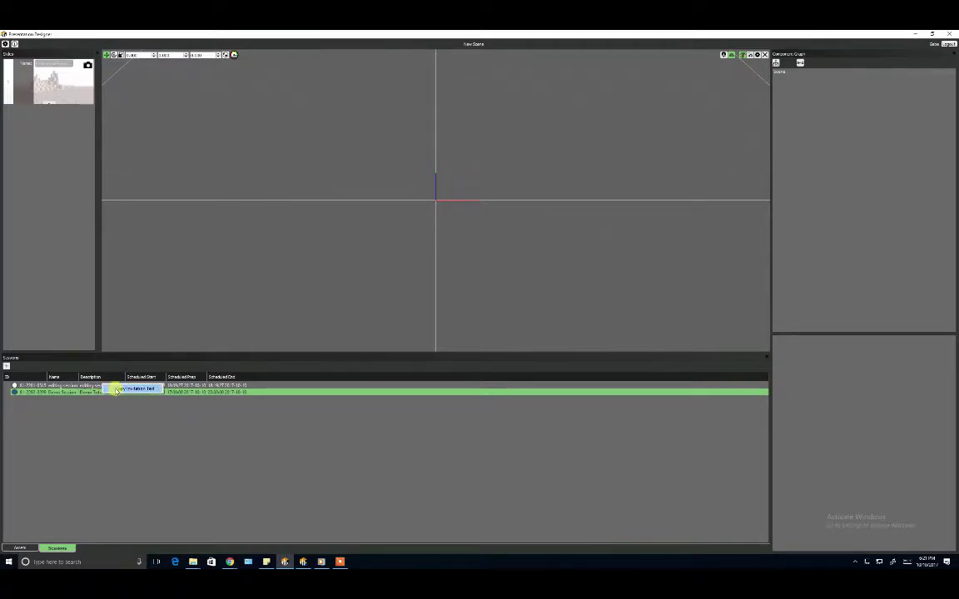
pyautogui.press('Escape')
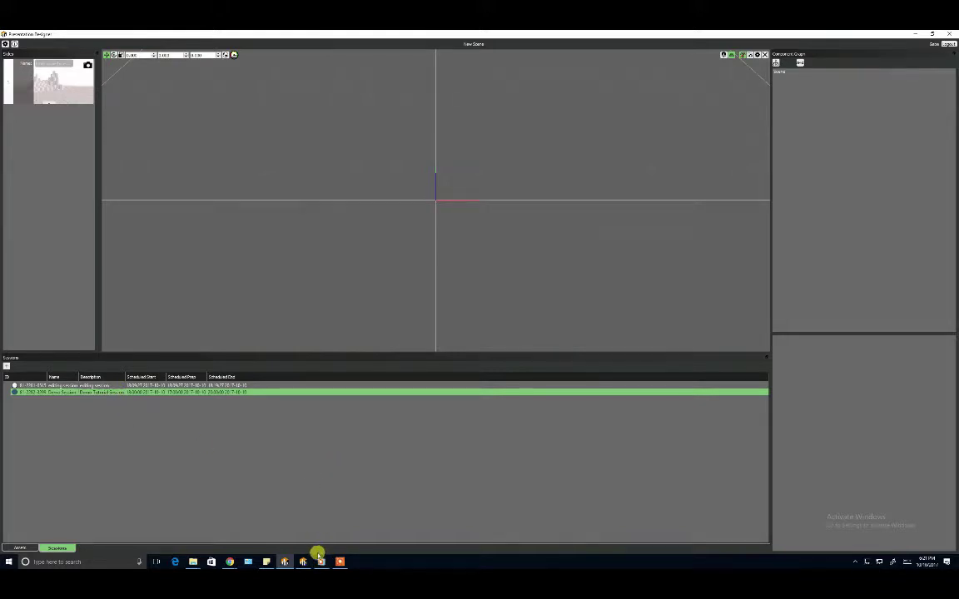
# Paste the Vizible meeting invitation into a new sticky note and select its session ID
pyautogui.click(266, 561)
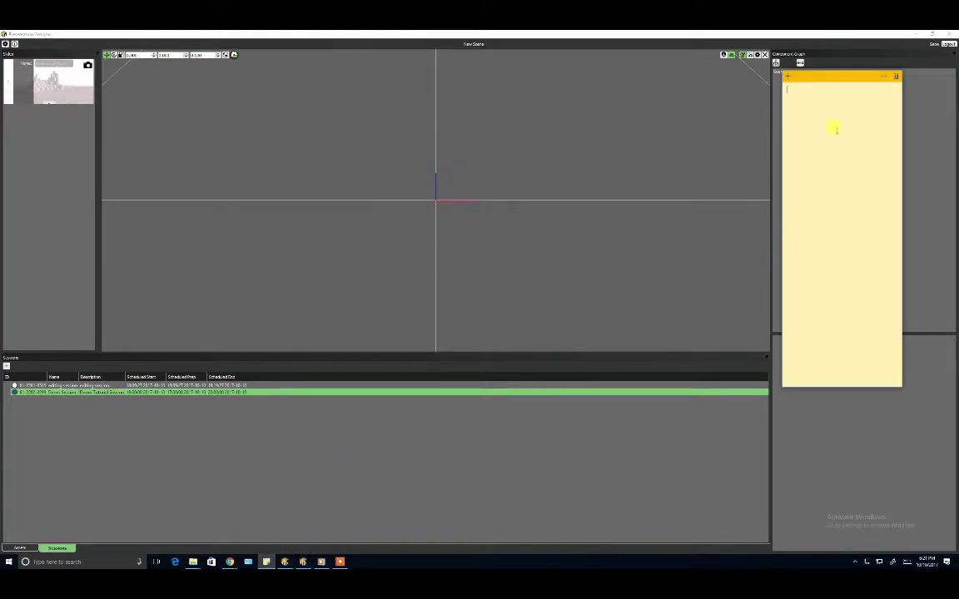
pyautogui.rightClick(824, 108)
pyautogui.click(811, 106)
pyautogui.rightClick(799, 93)
pyautogui.click(711, 123)
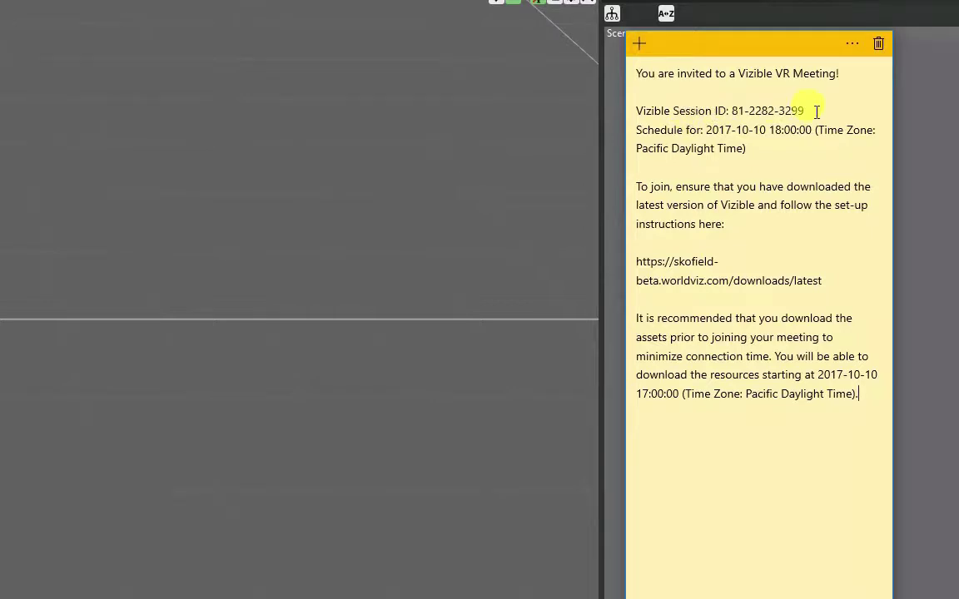
pyautogui.moveTo(807, 110); pyautogui.dragTo(737, 120)
pyautogui.hotkey('ctrl', 'c')
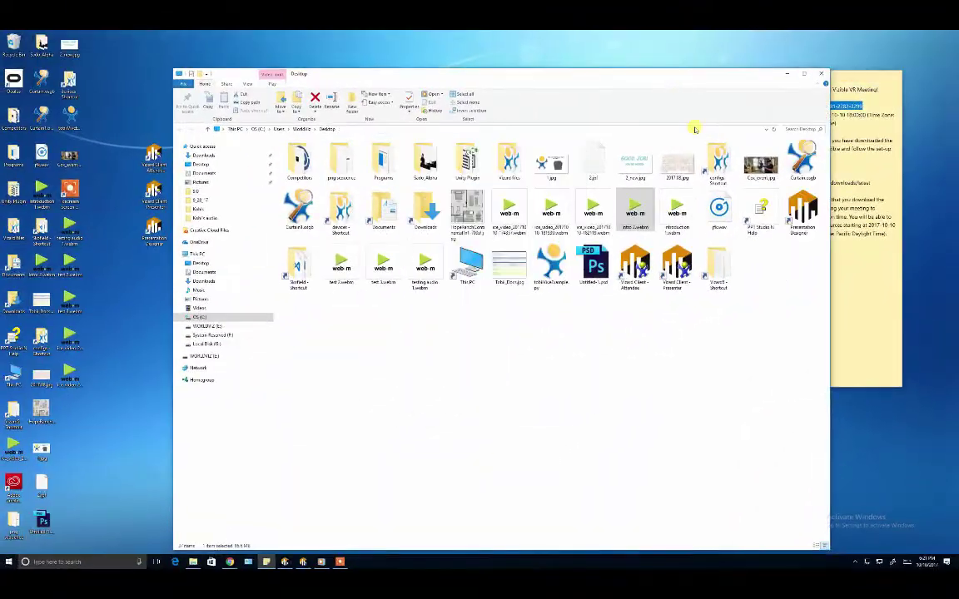
# Minimize the Desktop folder window and close the stray launcher login window
pyautogui.moveTo(694, 73); pyautogui.dragTo(695, 385)
pyautogui.click(786, 382)
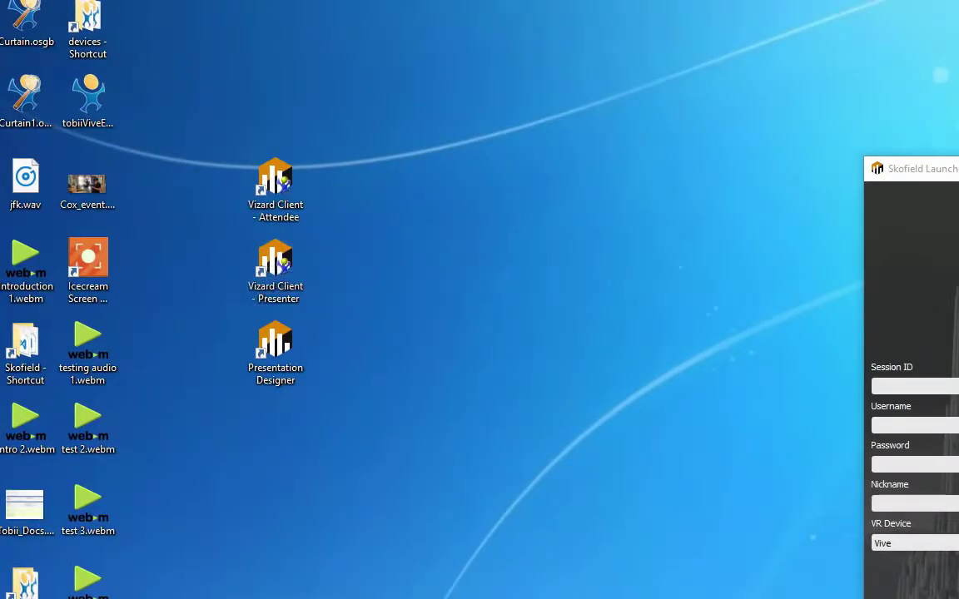
pyautogui.click(957, 168)
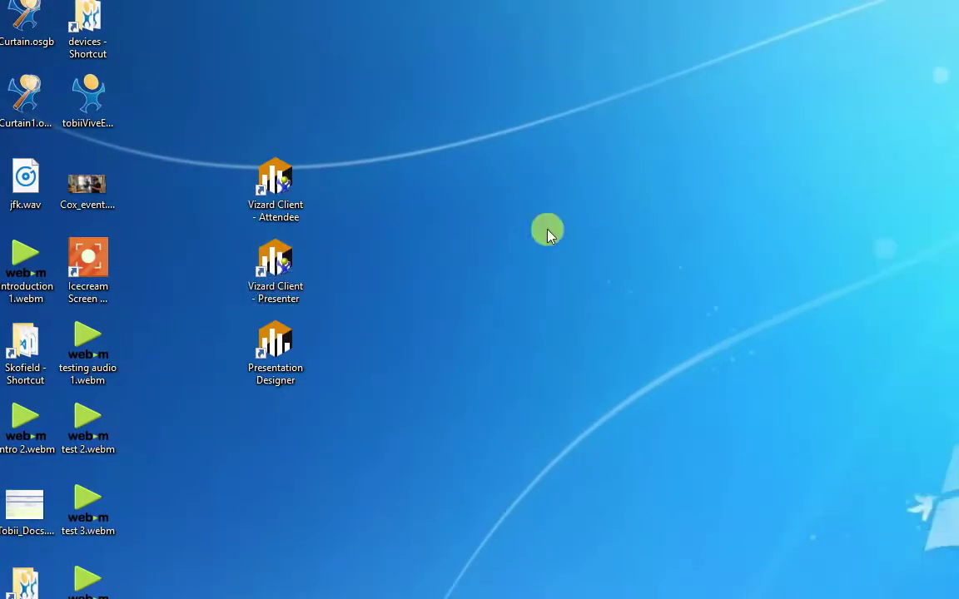
# Launch Vizard Client - Presenter and paste the copied session ID into its login
pyautogui.doubleClick(265, 273)
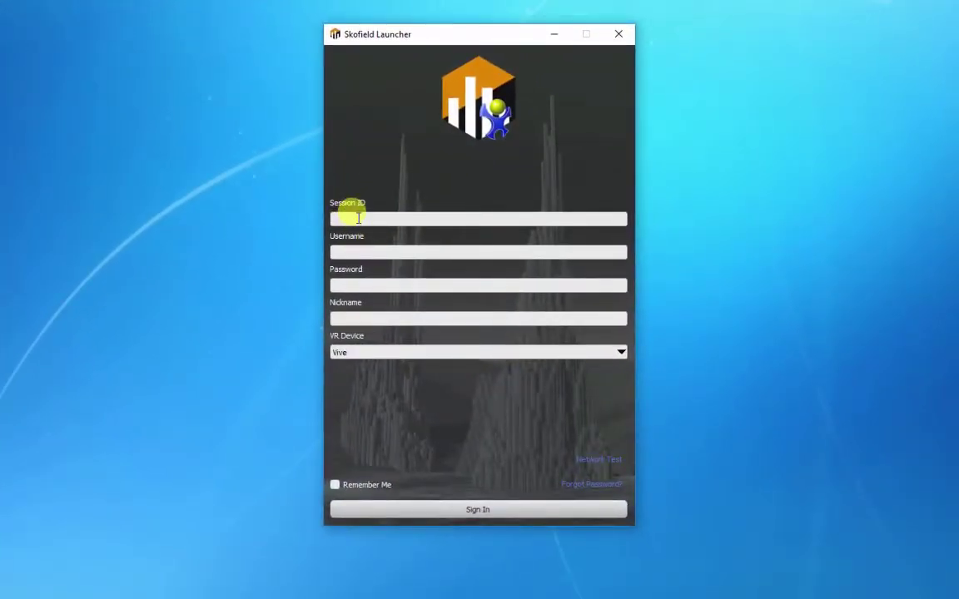
pyautogui.press('Return')
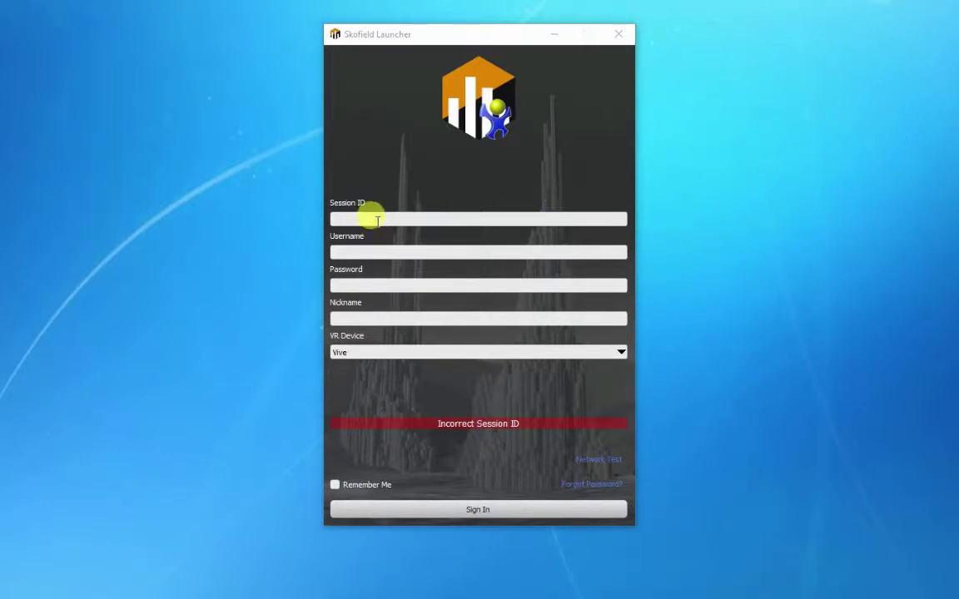
pyautogui.click(368, 217)
pyautogui.hotkey('ctrl', 'v')
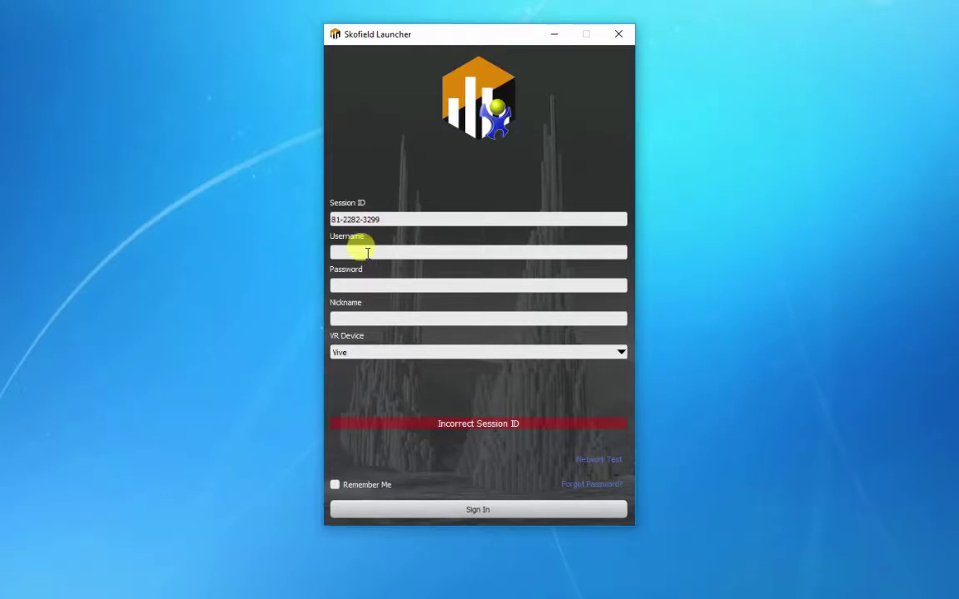
# Enter the presenter's username and keep Vive as the VR device
pyautogui.click(375, 251)
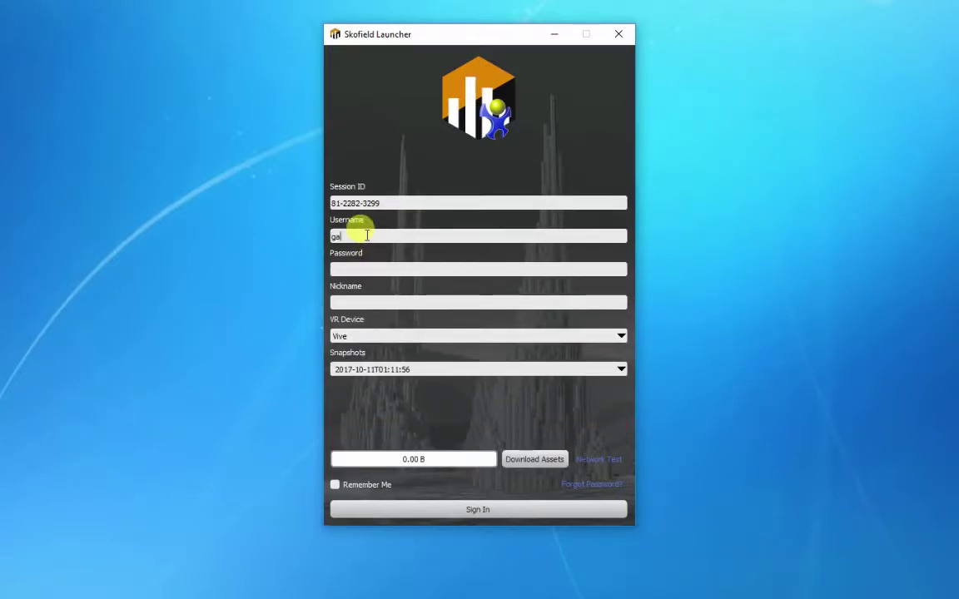
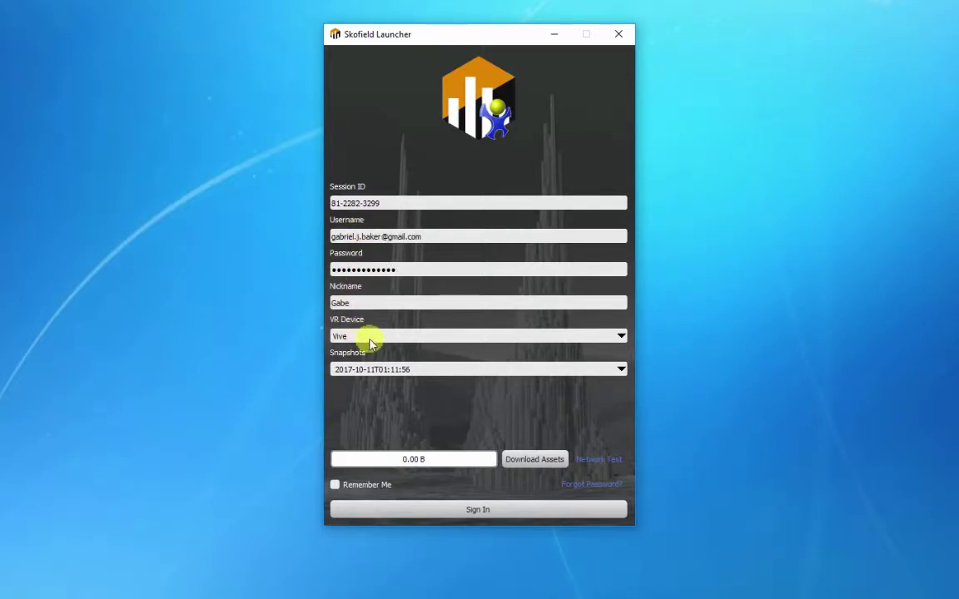
pyautogui.click(373, 337)
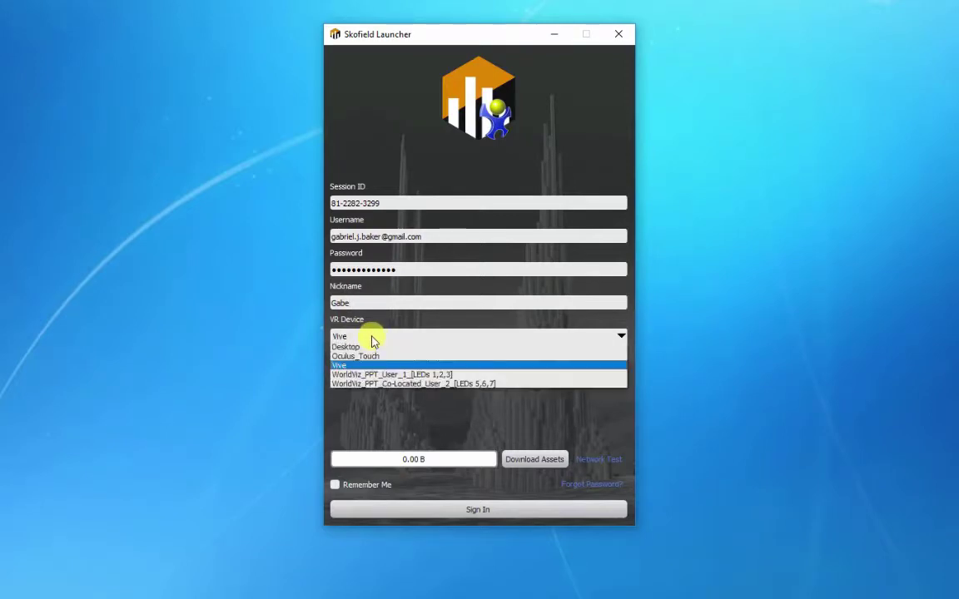
pyautogui.click(373, 336)
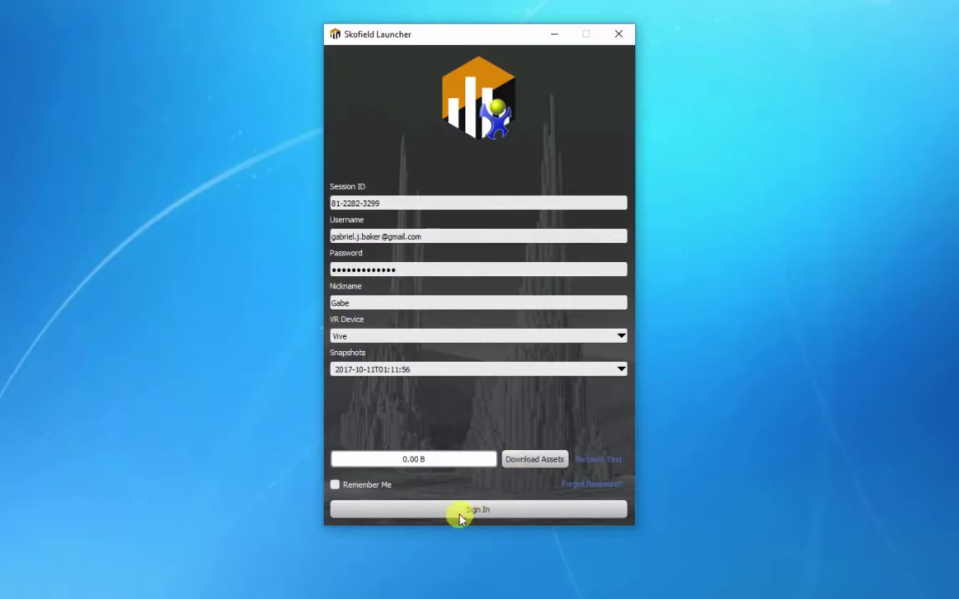
# Close the presenter launcher and fill the attendee join form with the pasted session ID and a nickname
pyautogui.click(620, 36)
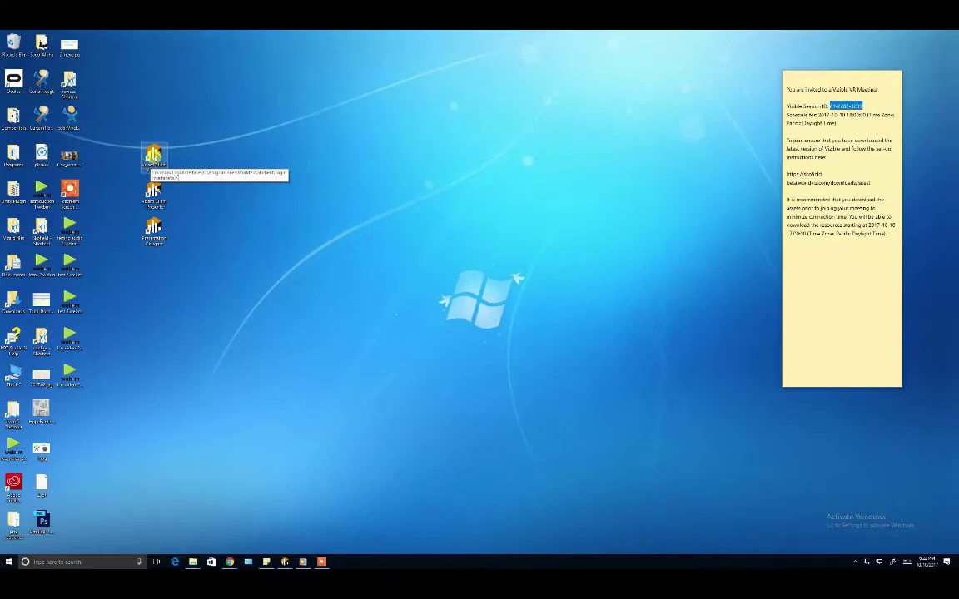
pyautogui.doubleClick(153, 155)
pyautogui.hotkey('ctrl', 'v')
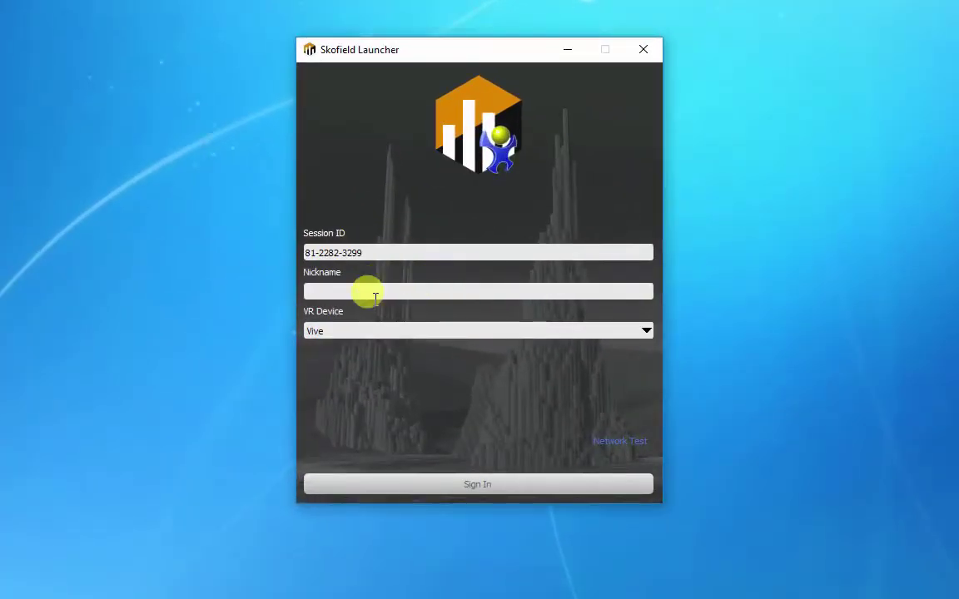
pyautogui.click(323, 289)
pyautogui.write('Gabe')
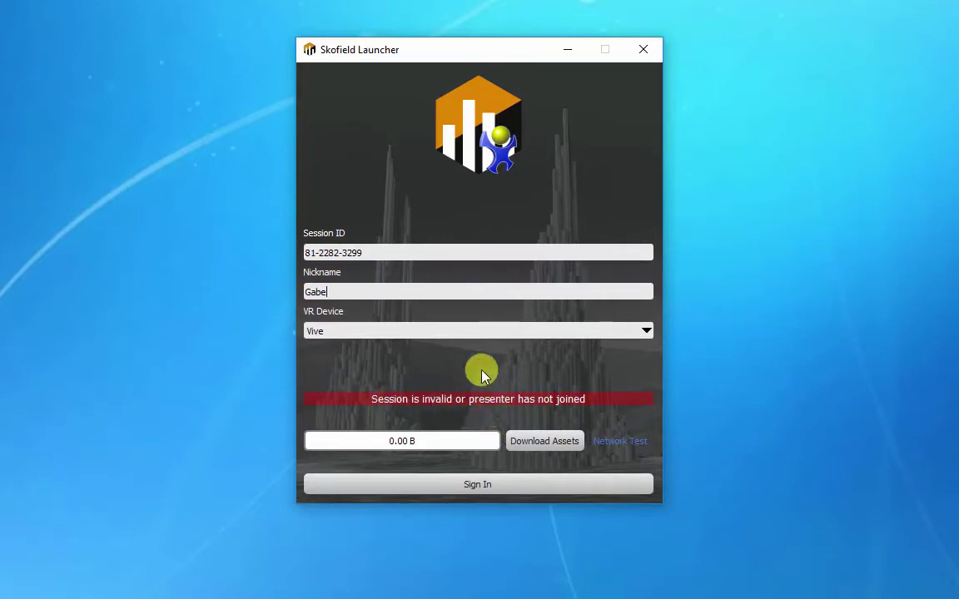
pyautogui.moveTo(376, 52); pyautogui.dragTo(308, 3)
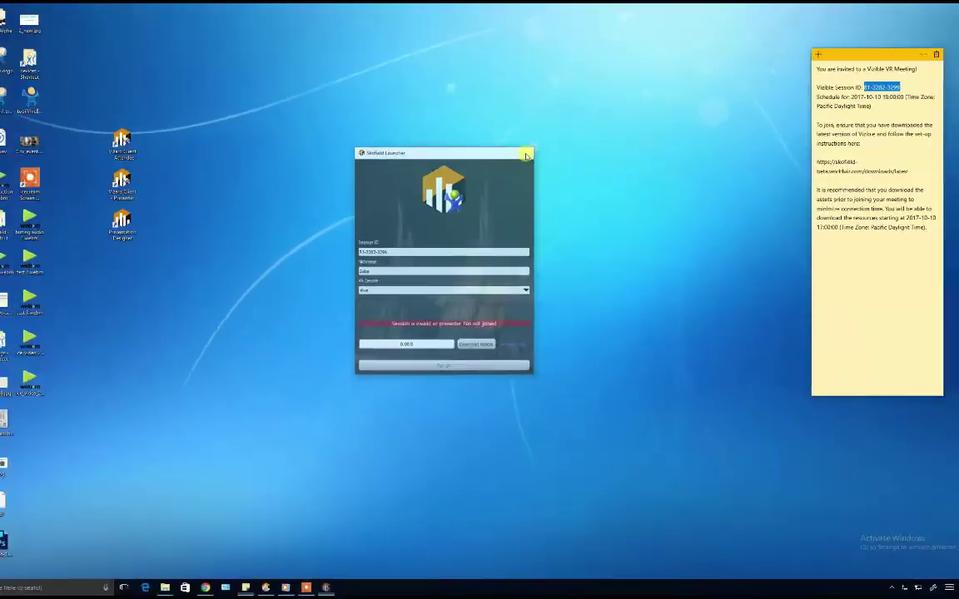
pyautogui.click(563, 32)
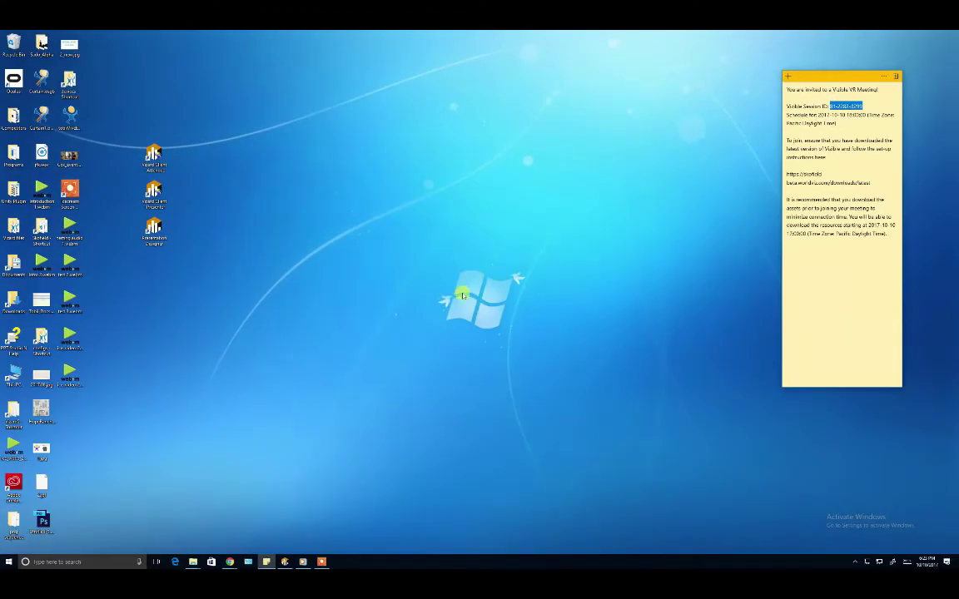